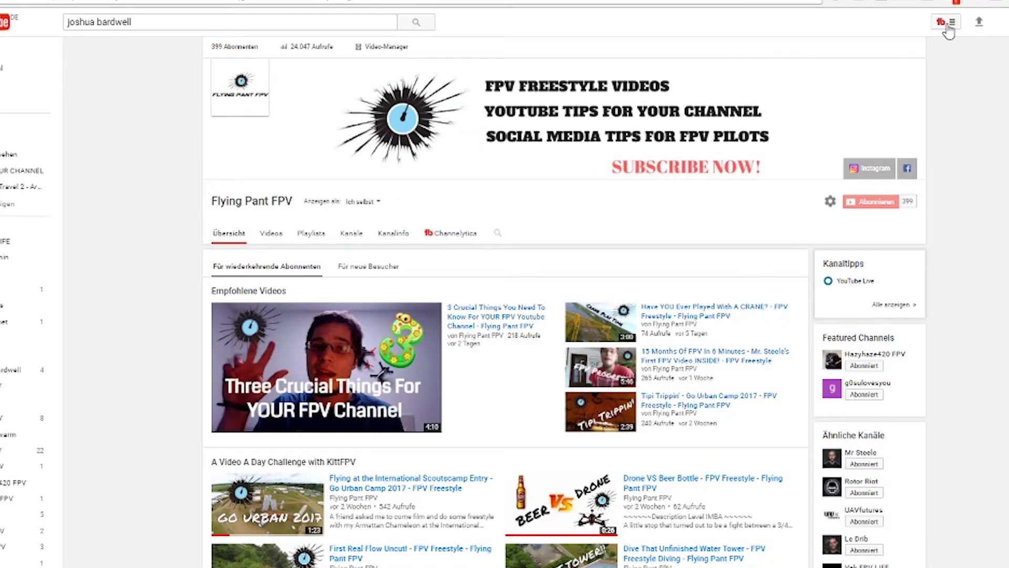
- Open the TubeBuddy tools panel from the toolbar on the Flying Pant FPV channel page
click(952, 25)
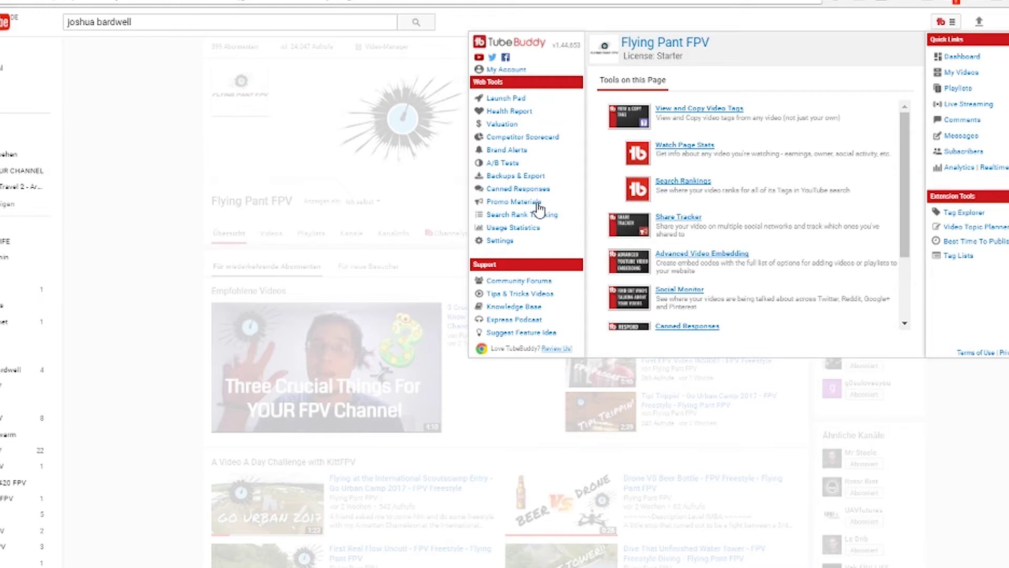
click(966, 392)
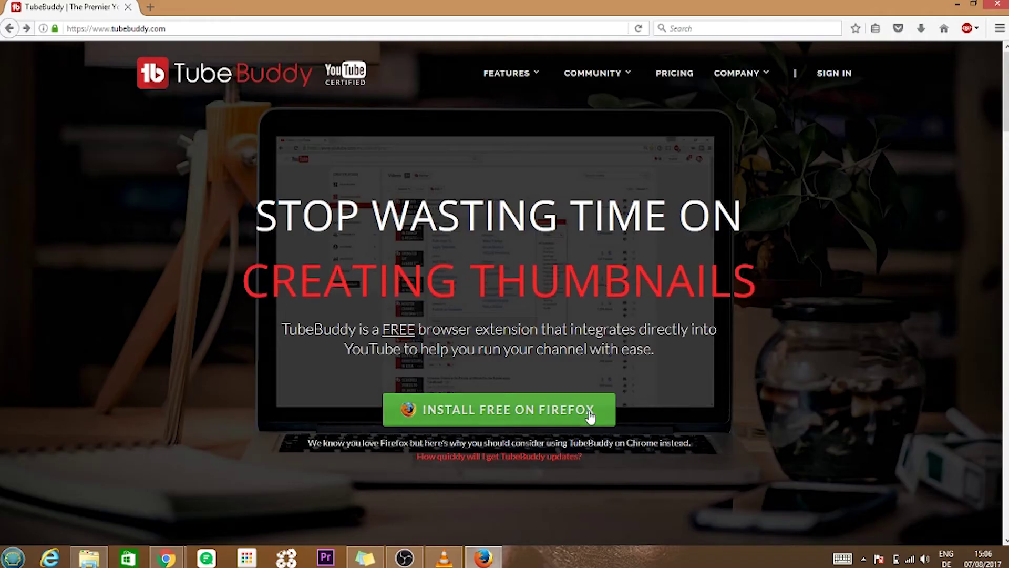
- Install the free TubeBuddy add-on in Firefox and confirm the install prompt
click(590, 417)
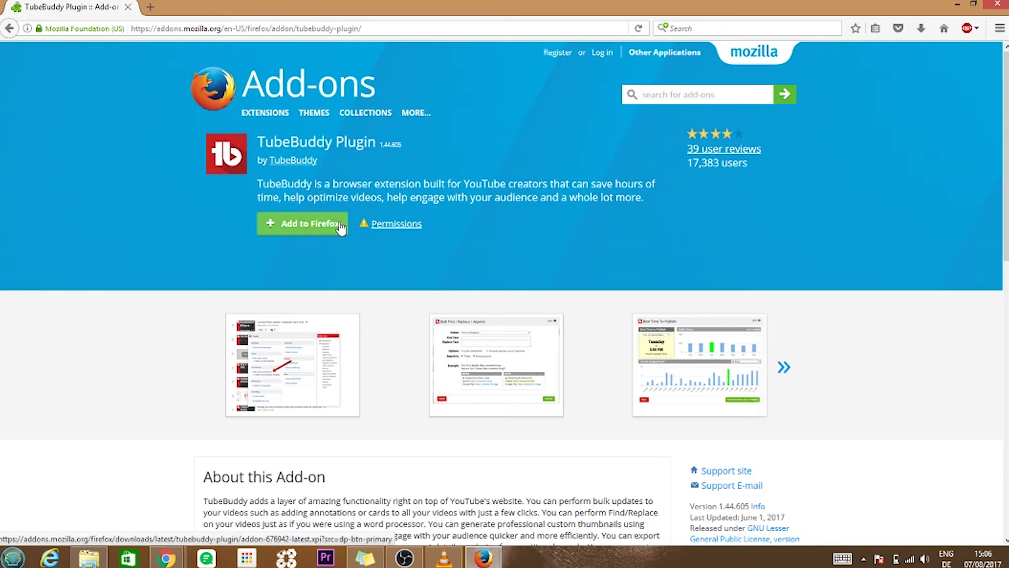
click(331, 226)
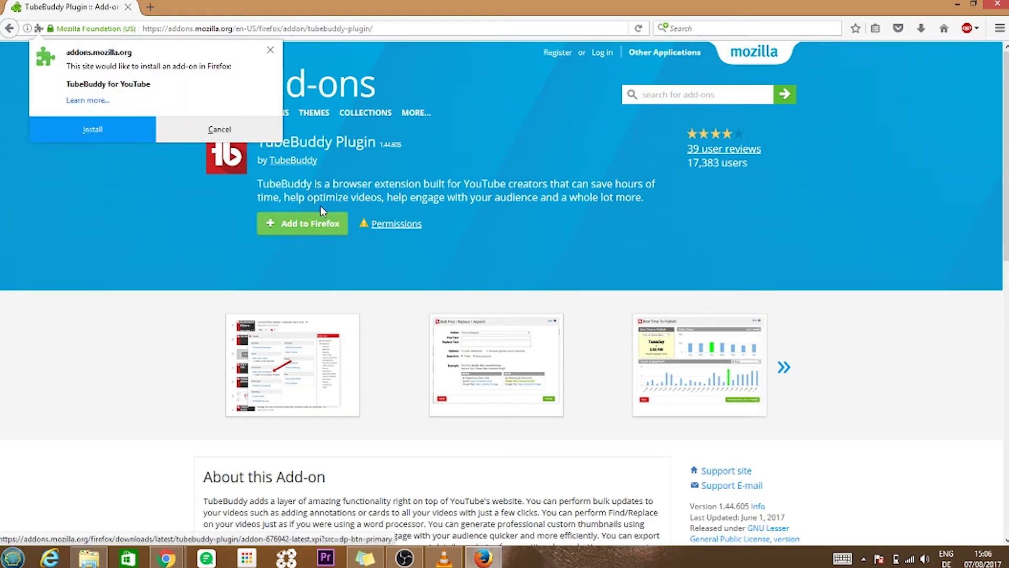
click(147, 135)
- From TubeBuddy's My Videos, open Let's travel #7 for editing and start Create Thumbnail
click(169, 109)
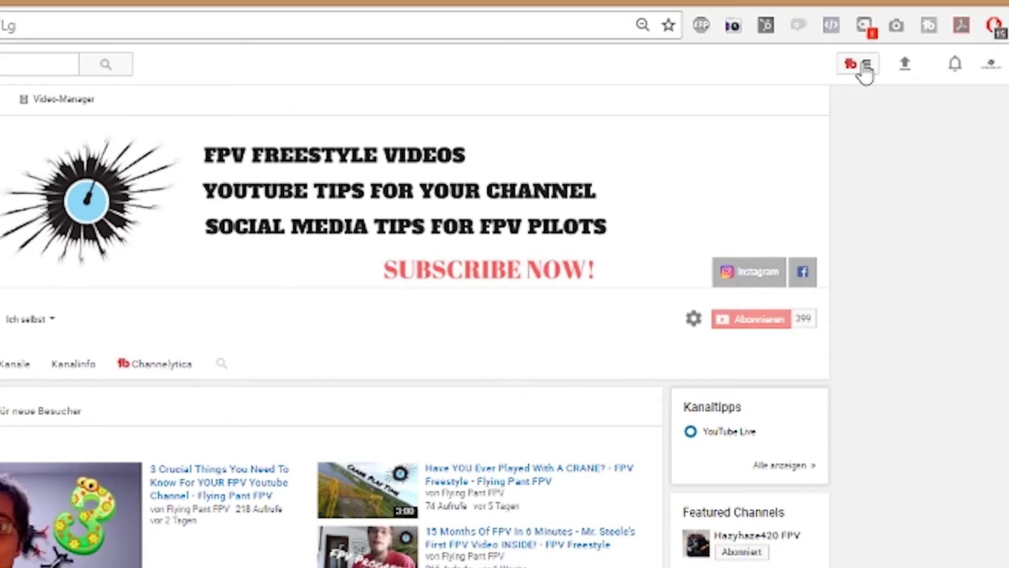
click(864, 65)
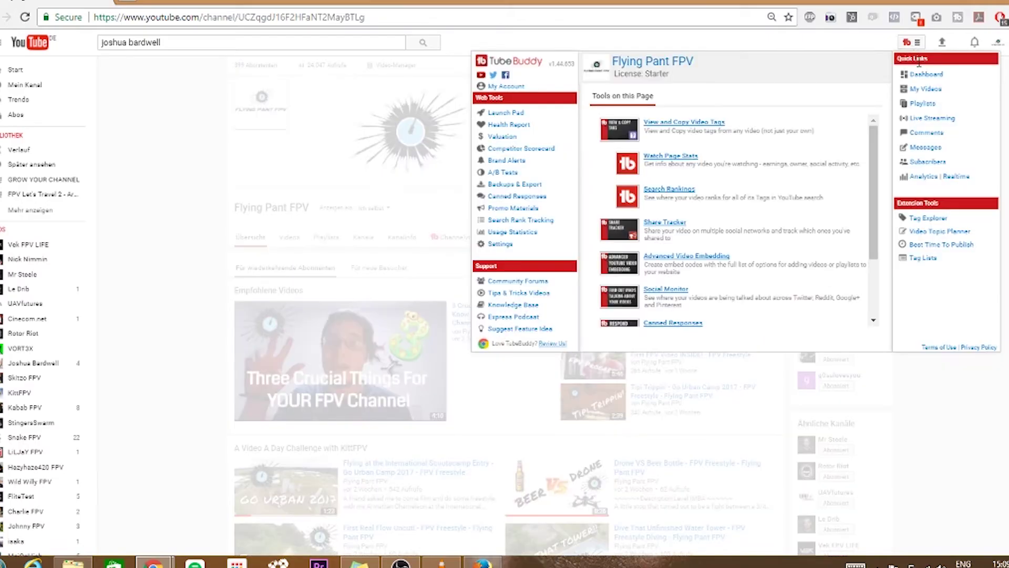
click(926, 89)
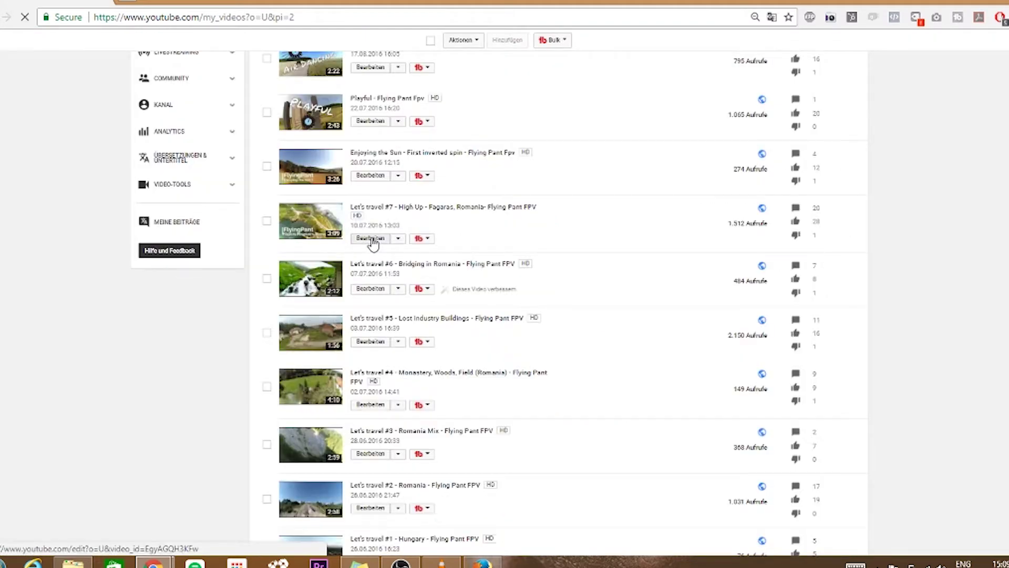
click(372, 239)
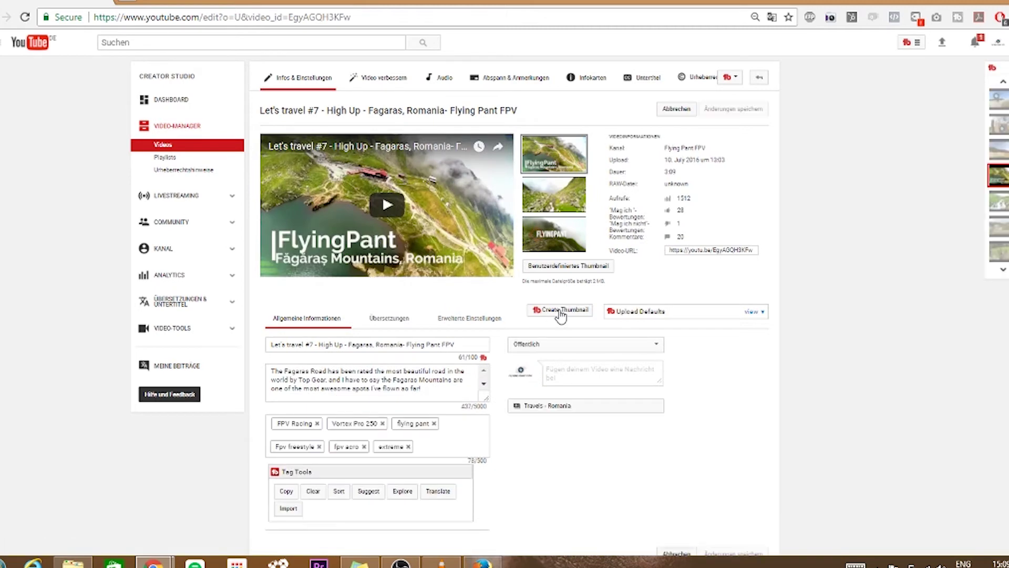
click(560, 311)
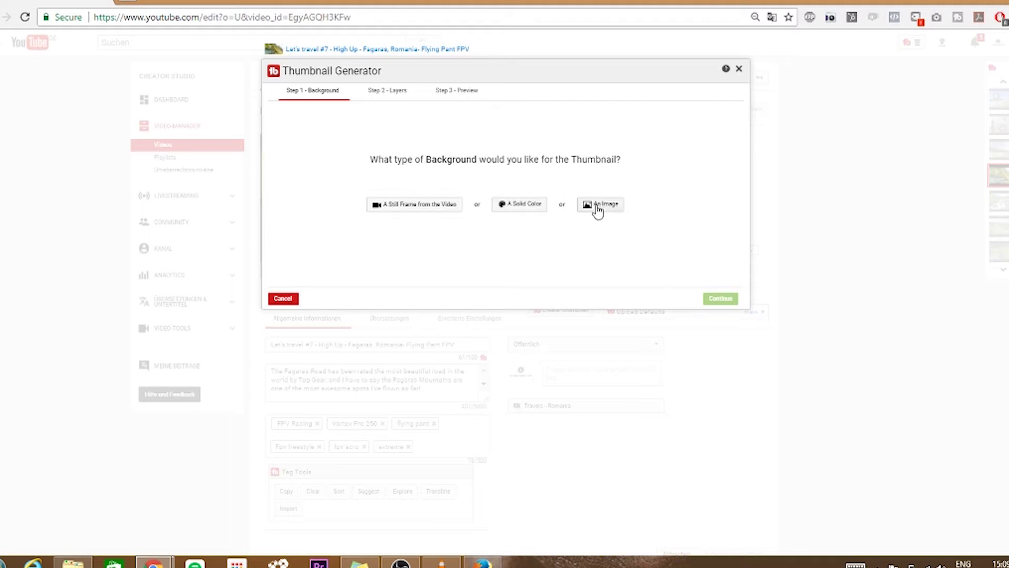
- Use the video's lake still frame at 0:30, fine-tuned a few frames forward, as the background
click(414, 205)
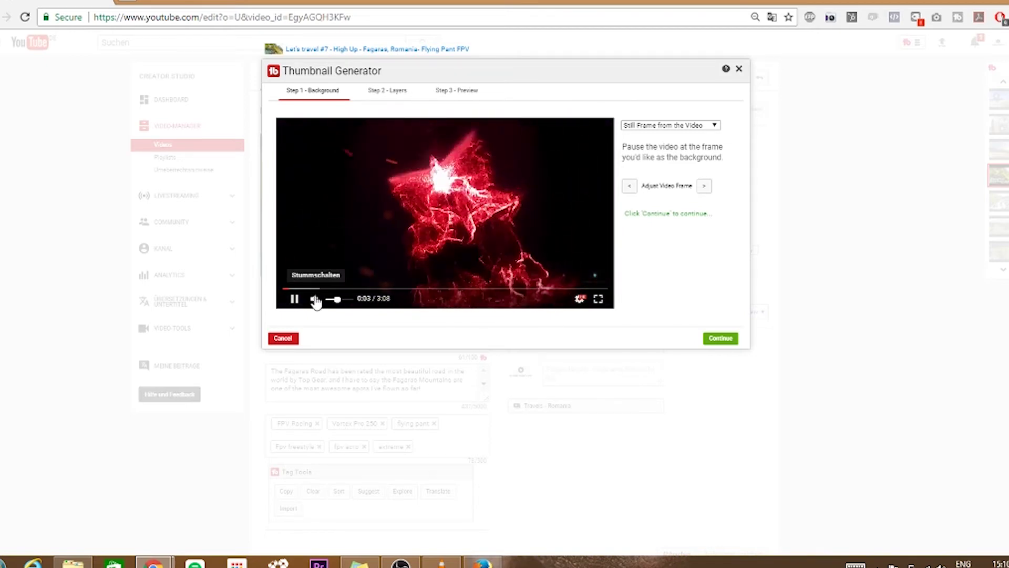
scroll(314, 300, down, 2)
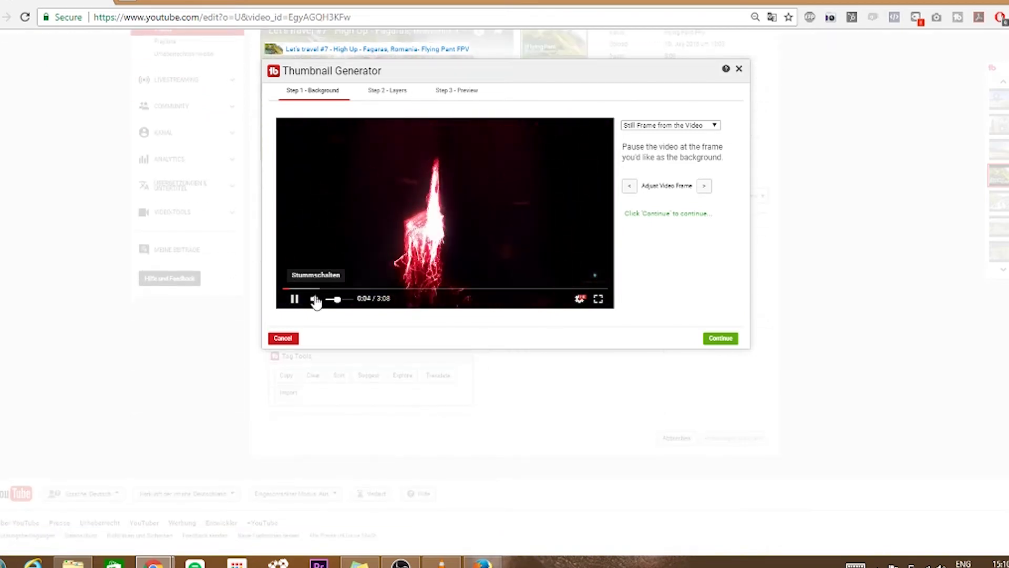
click(334, 288)
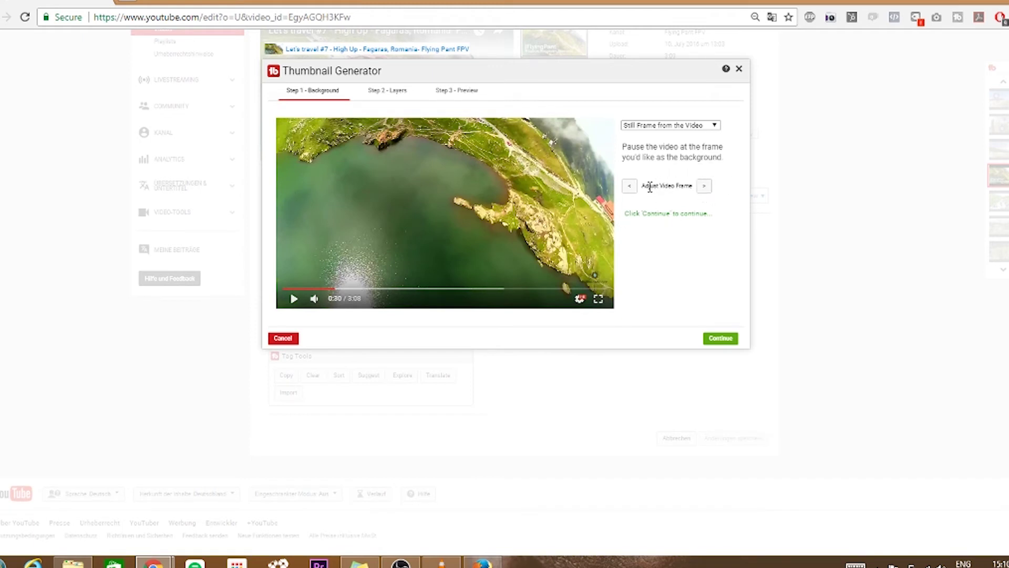
click(628, 191)
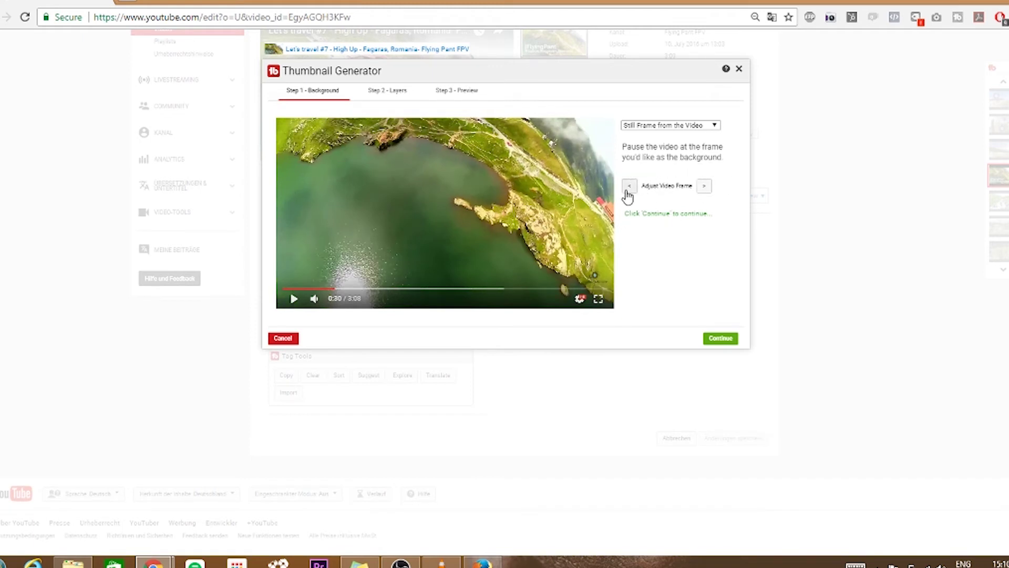
click(702, 193)
click(704, 193)
click(703, 193)
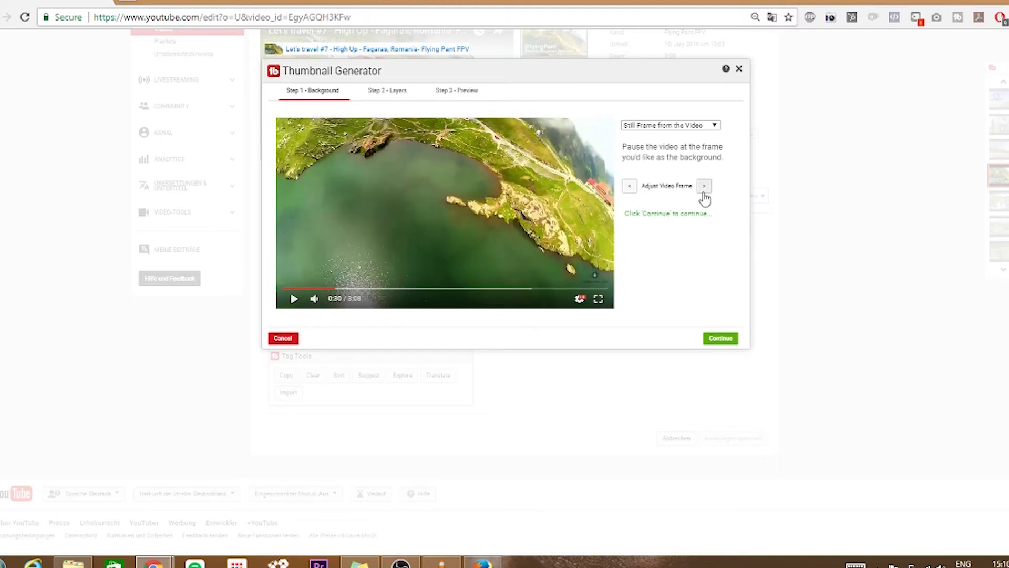
click(704, 195)
click(703, 194)
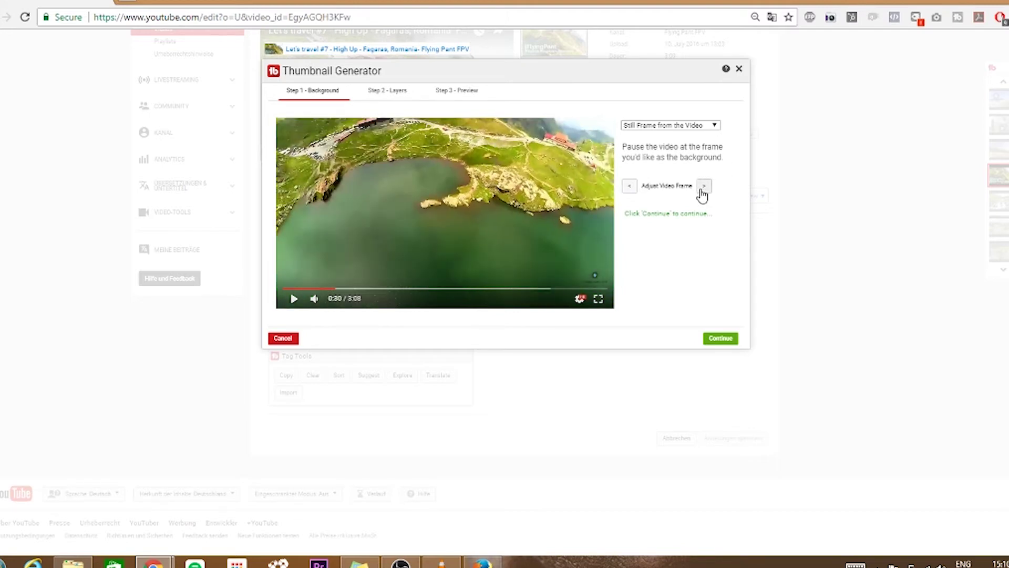
click(703, 194)
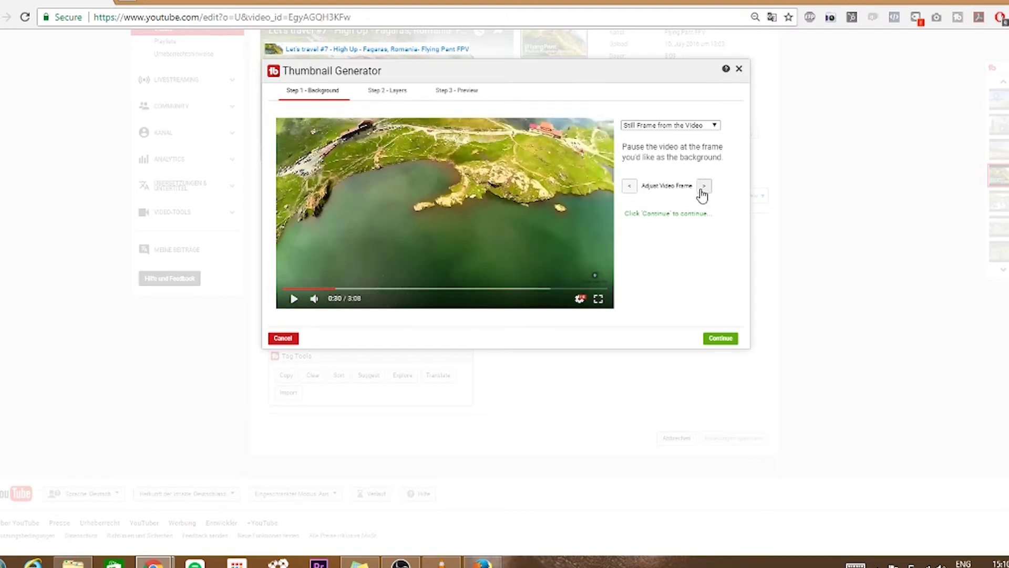
click(721, 339)
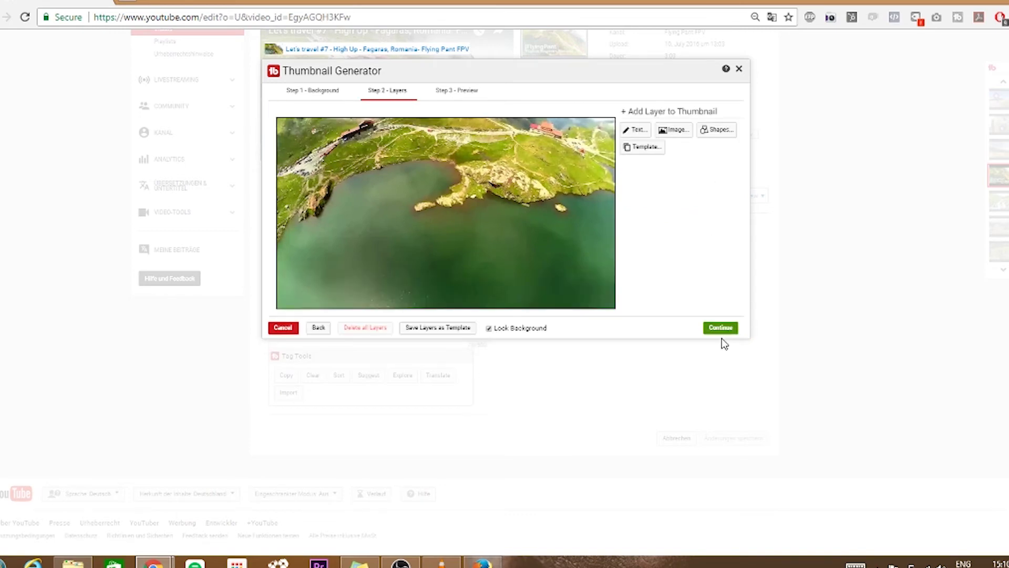
- Add a white (#ffffff) Coda text layer 'FAGARAS MOUNTAIN FPV' angled across the lake thumbnail
click(637, 131)
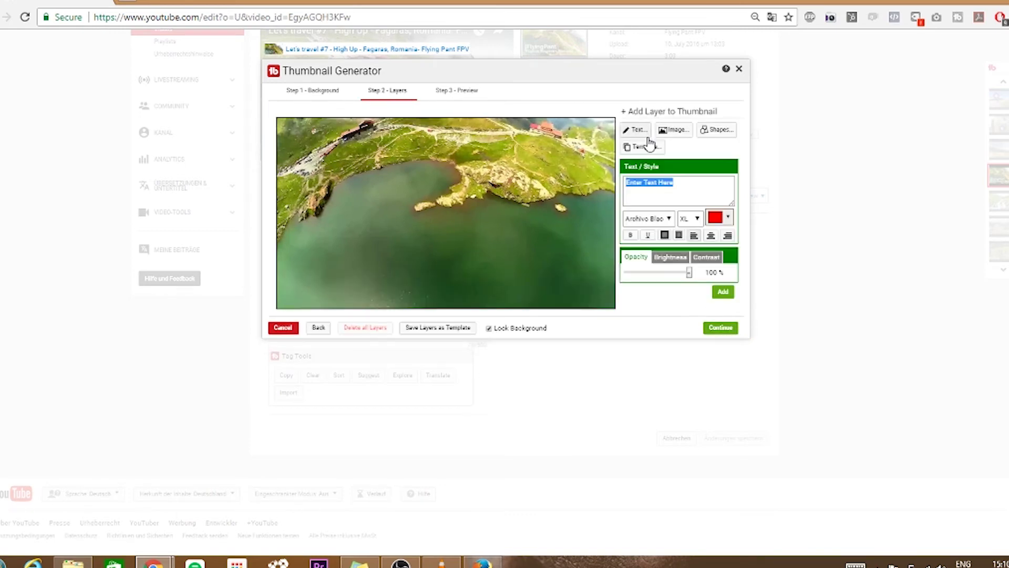
text(FAGARAS MOUNTAIN FPV)
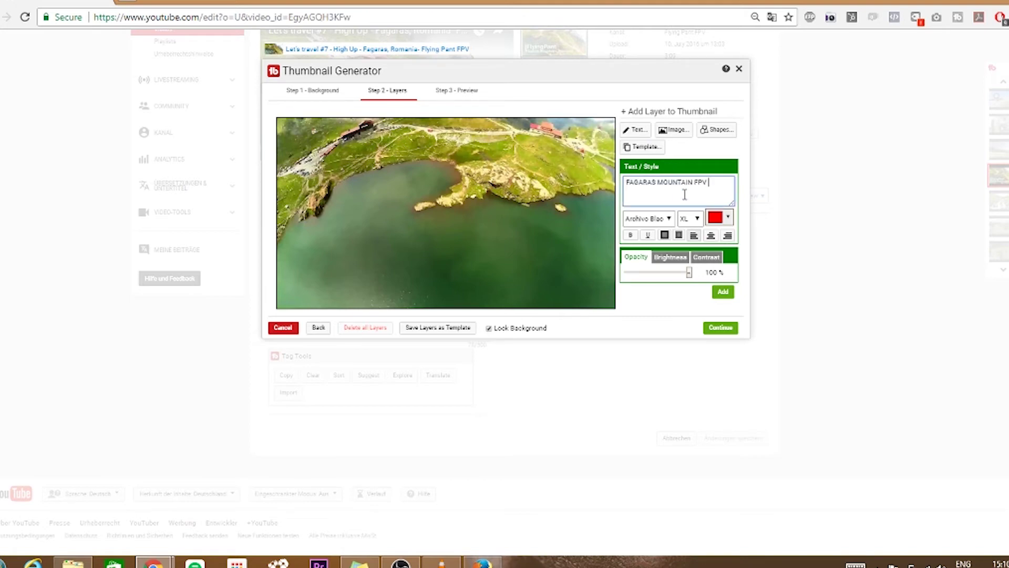
click(648, 218)
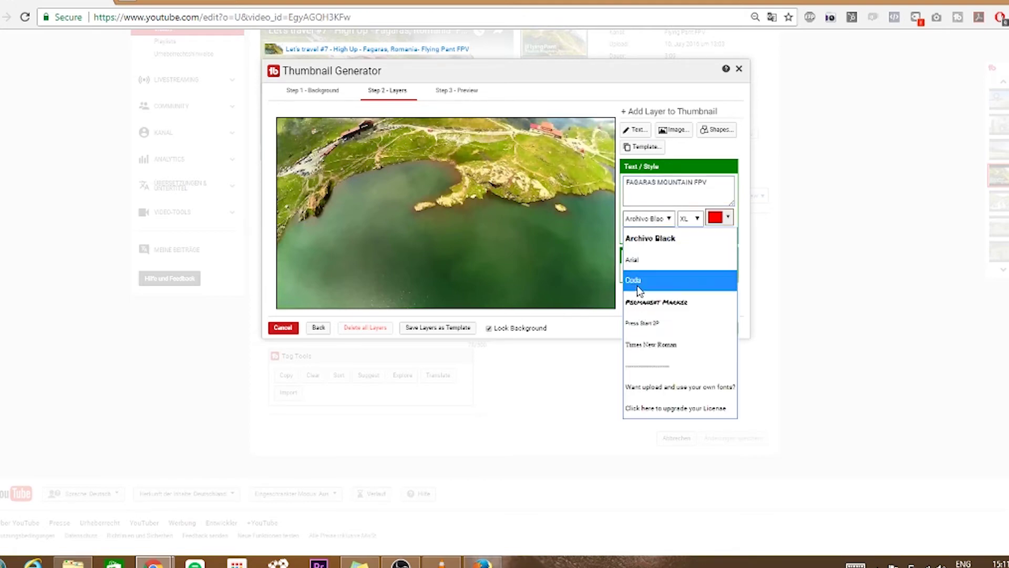
click(637, 286)
click(715, 217)
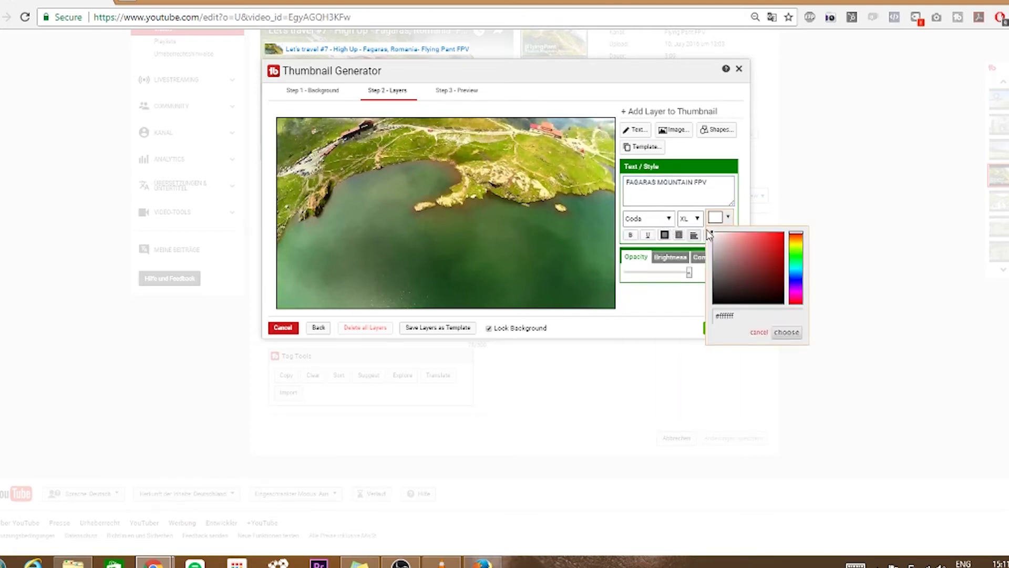
click(785, 333)
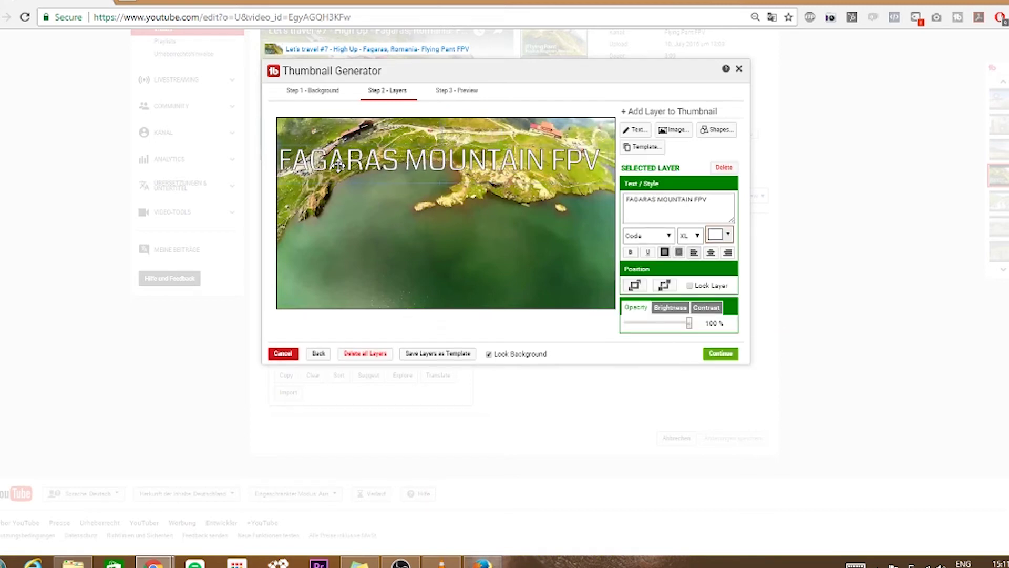
click(458, 186)
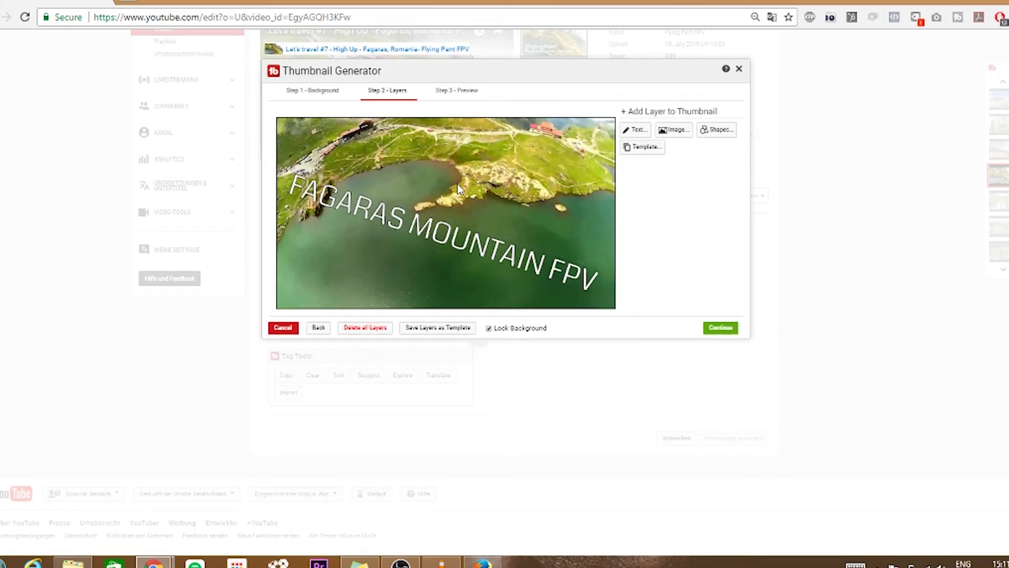
- Add the starburst logo from Custom images and move it to the thumbnail's upper right
click(678, 131)
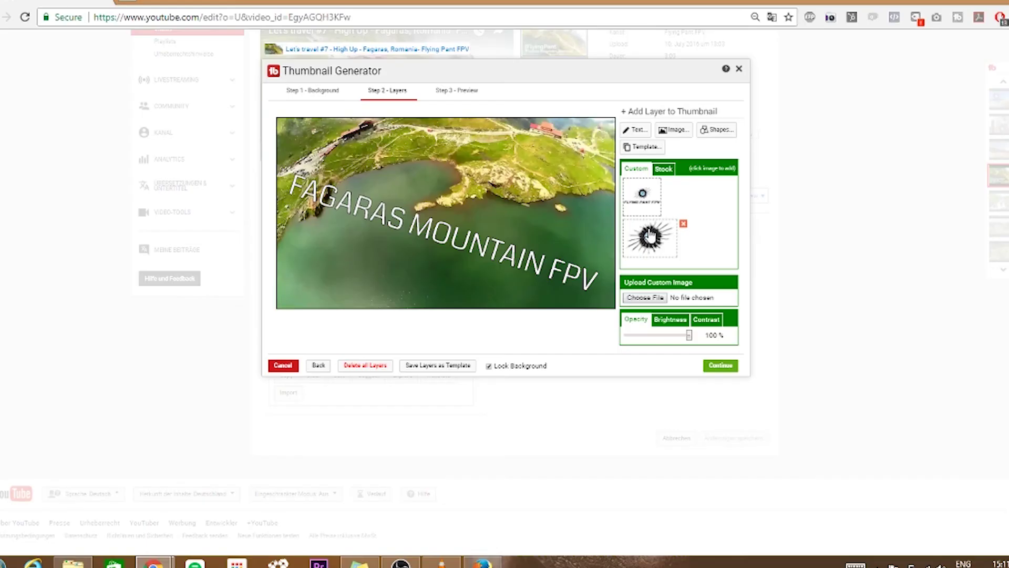
click(741, 202)
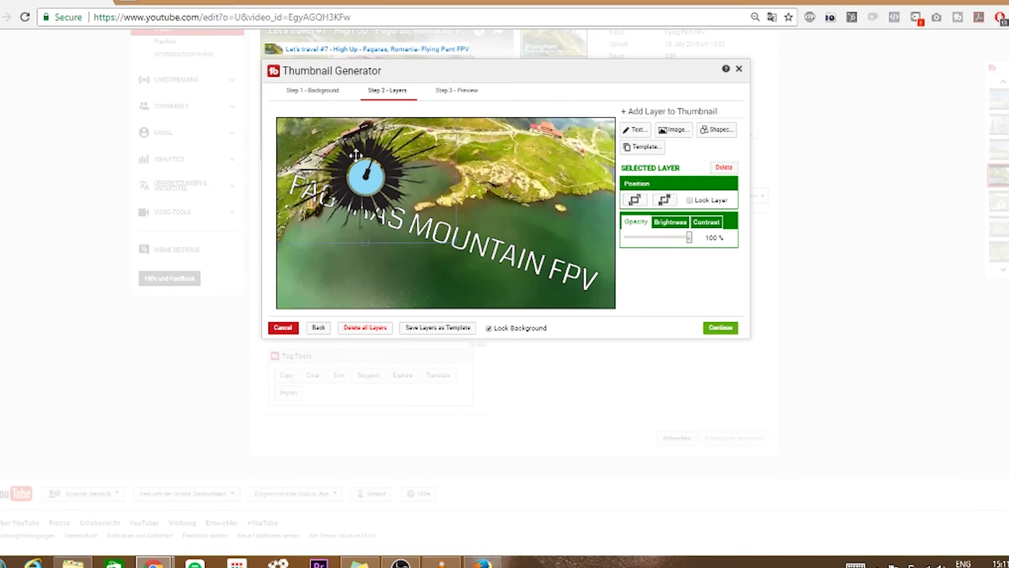
drag(355, 155, 528, 153)
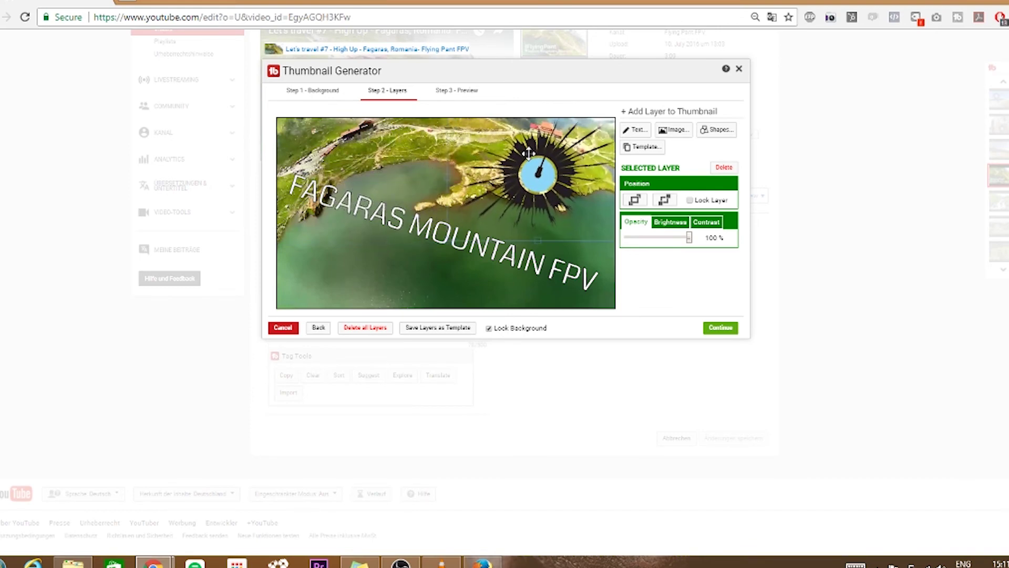
click(572, 260)
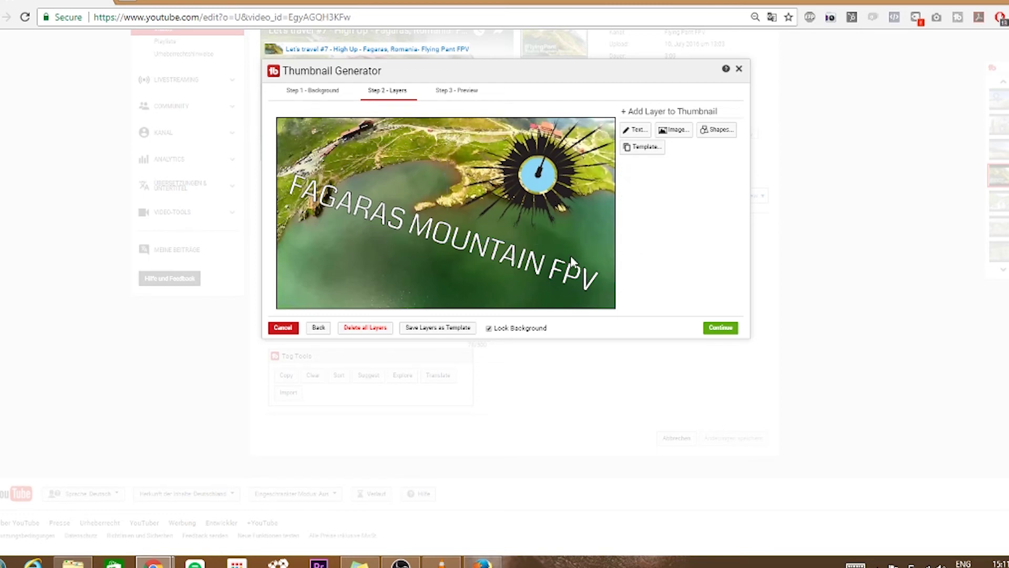
- Save and publish the thumbnail to Let's travel #7, then reload the edit page to verify it
click(716, 323)
click(718, 347)
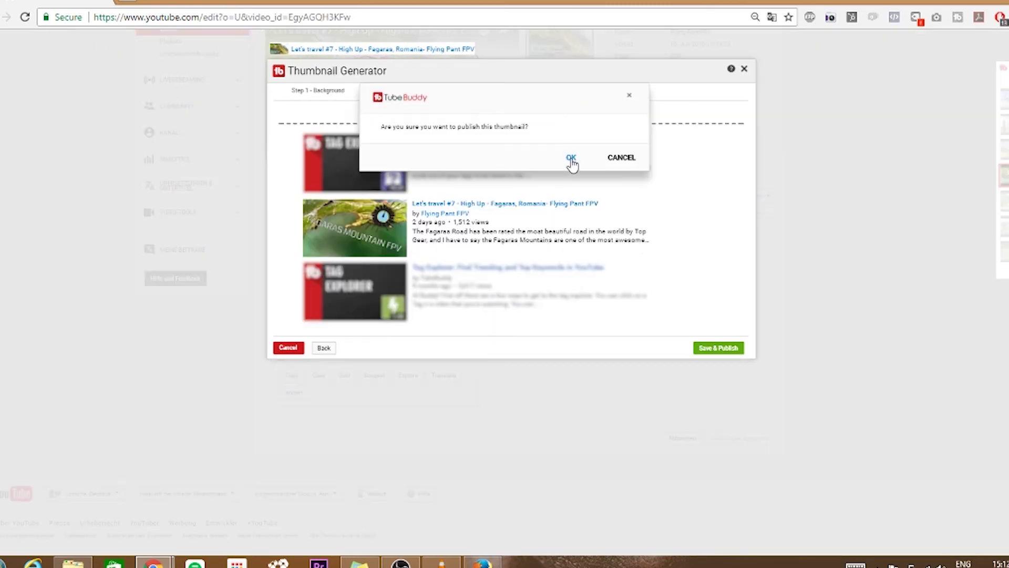
click(571, 159)
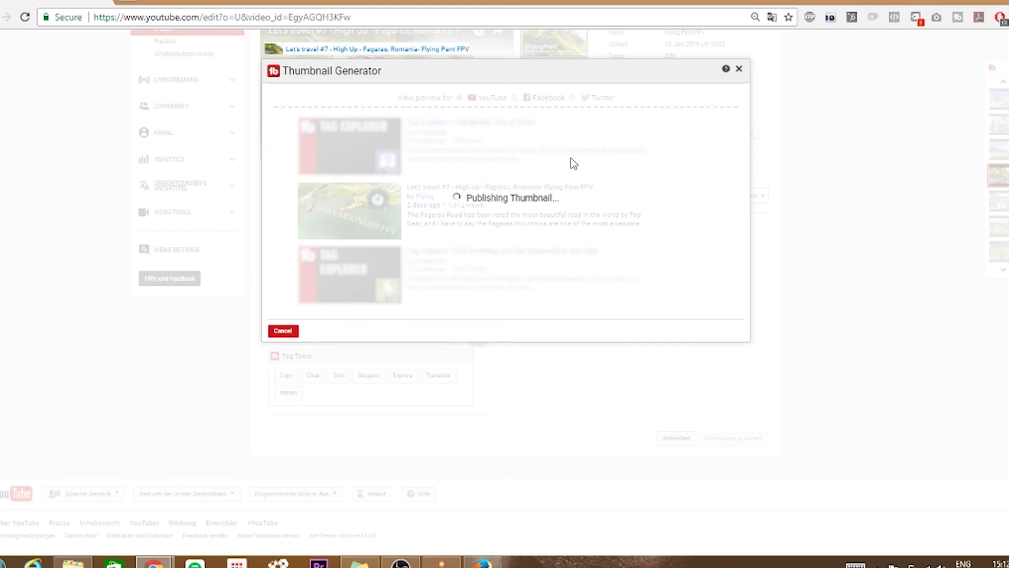
click(467, 156)
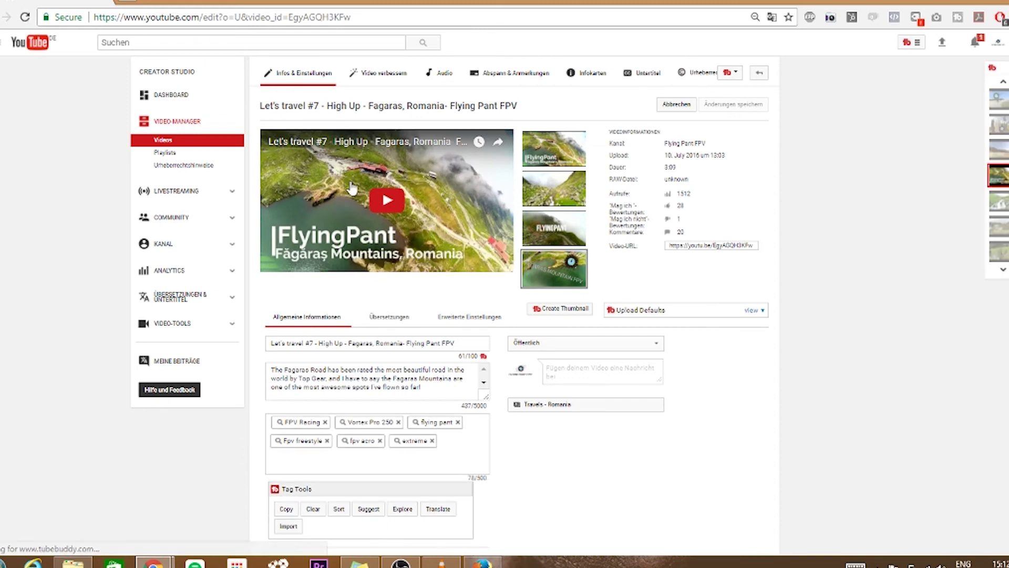
mouse_move(530, 273)
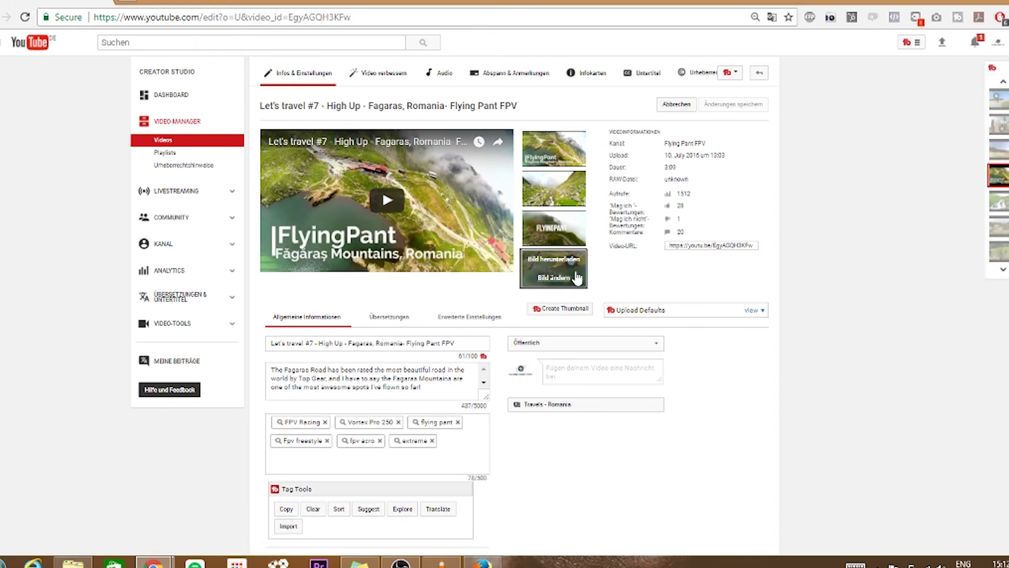